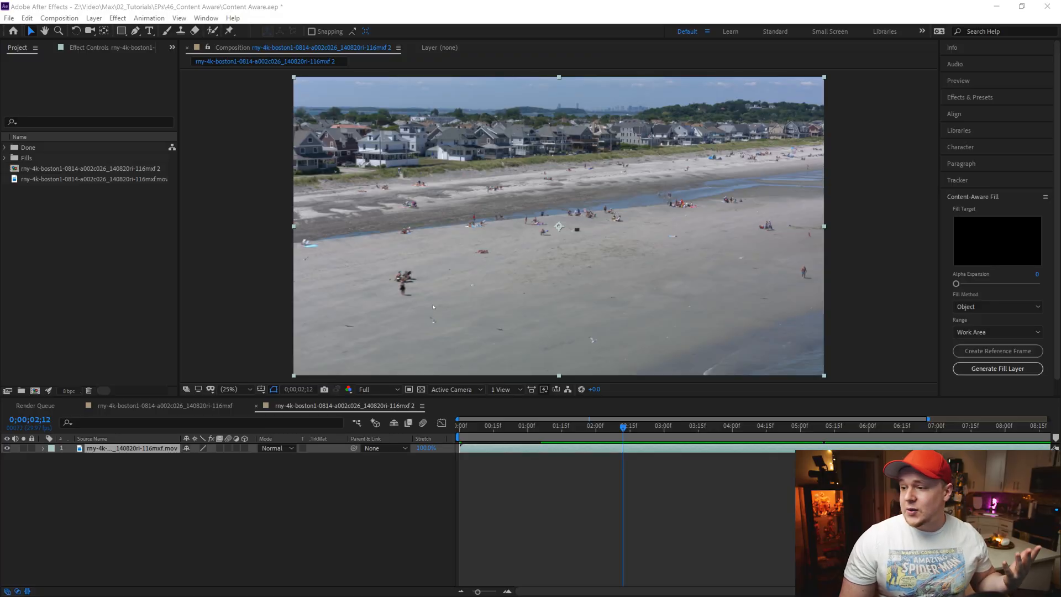
# Scrub to about 0;00;01;19 and start the work area at that frame.
pyautogui.moveTo(623, 425)
pyautogui.mouseDown()
pyautogui.moveTo(553, 425)
pyautogui.moveTo(718, 425)
pyautogui.mouseUp()
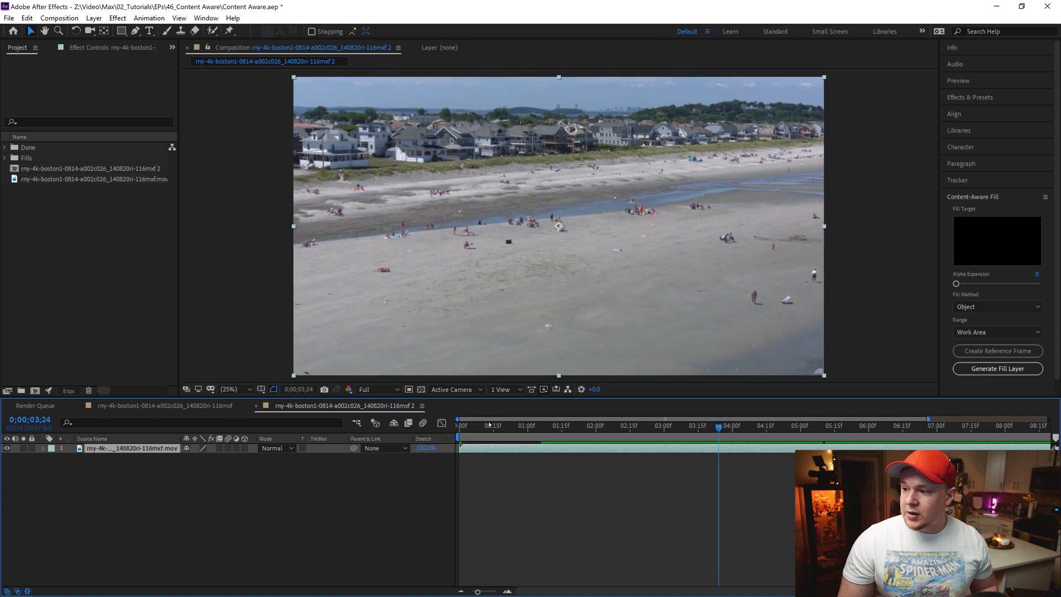
pyautogui.moveTo(493, 425); pyautogui.dragTo(572, 425)
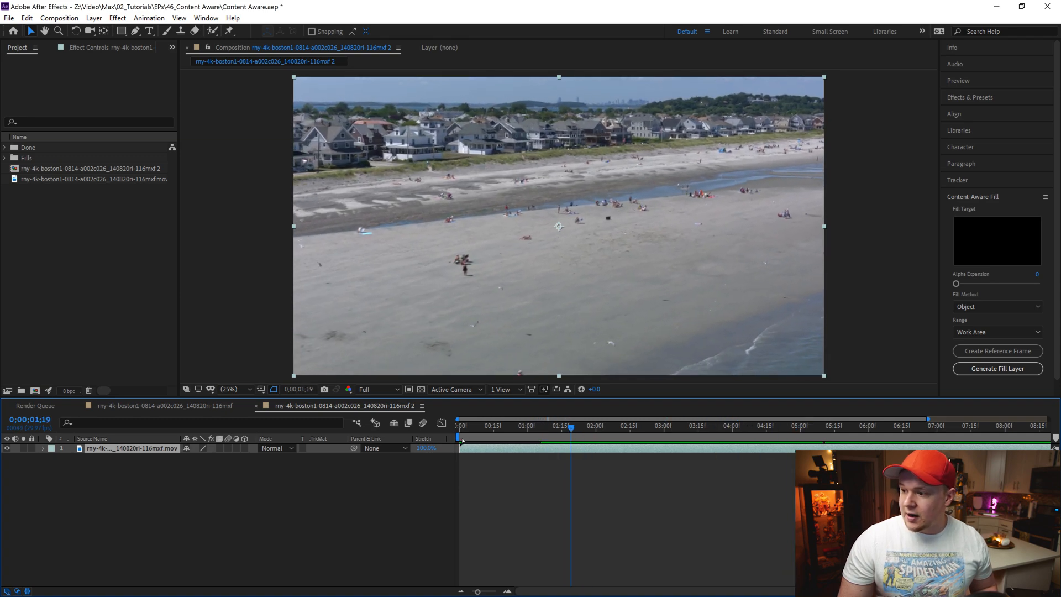
pyautogui.moveTo(461, 437); pyautogui.dragTo(567, 437)
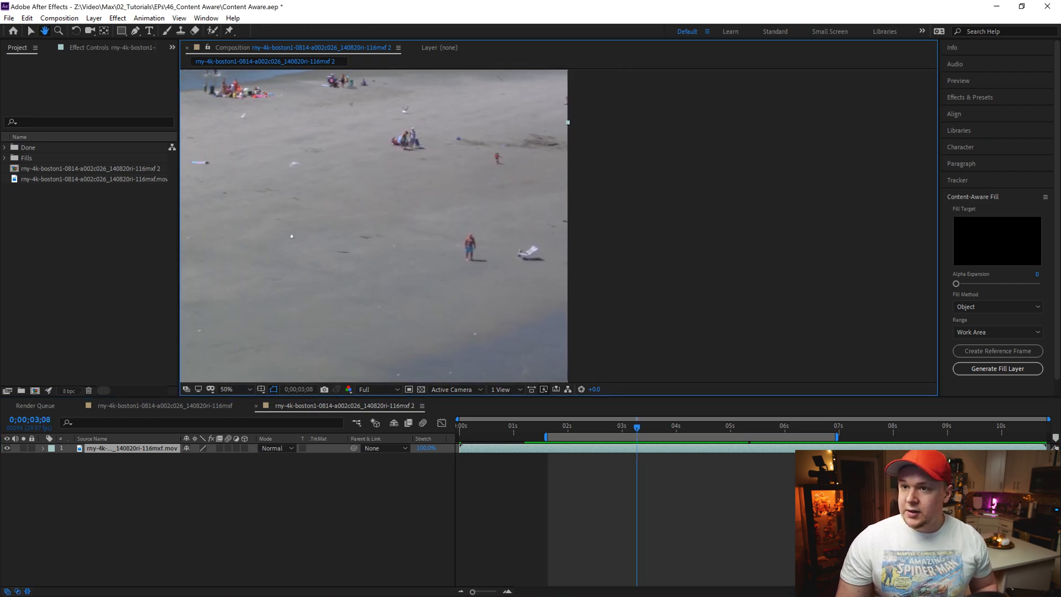
# Draw a closed Pen-tool mask path around the walking man on the footage layer.
pyautogui.click(136, 31)
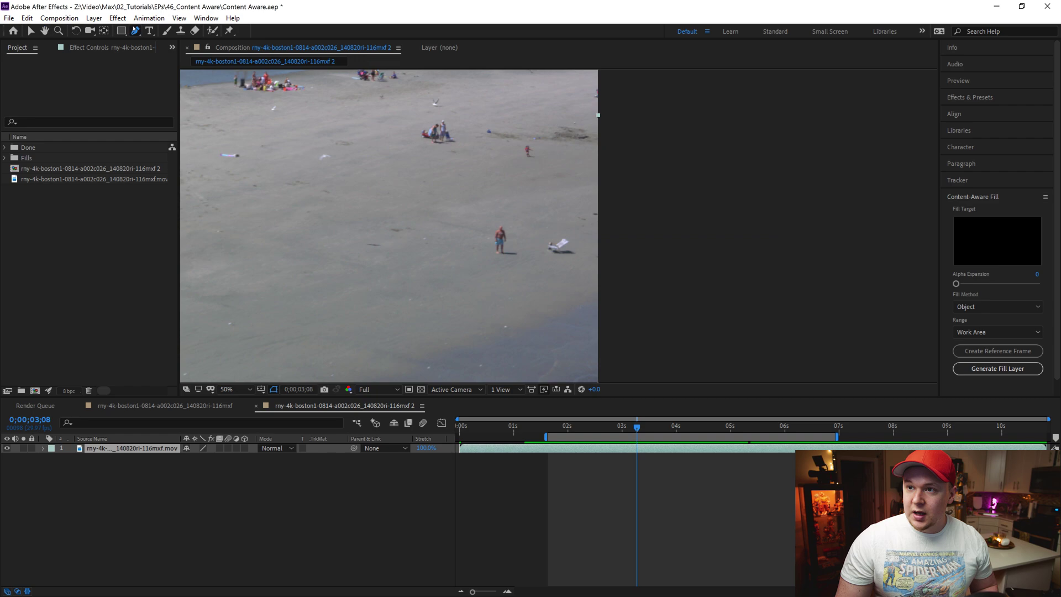
pyautogui.click(496, 207)
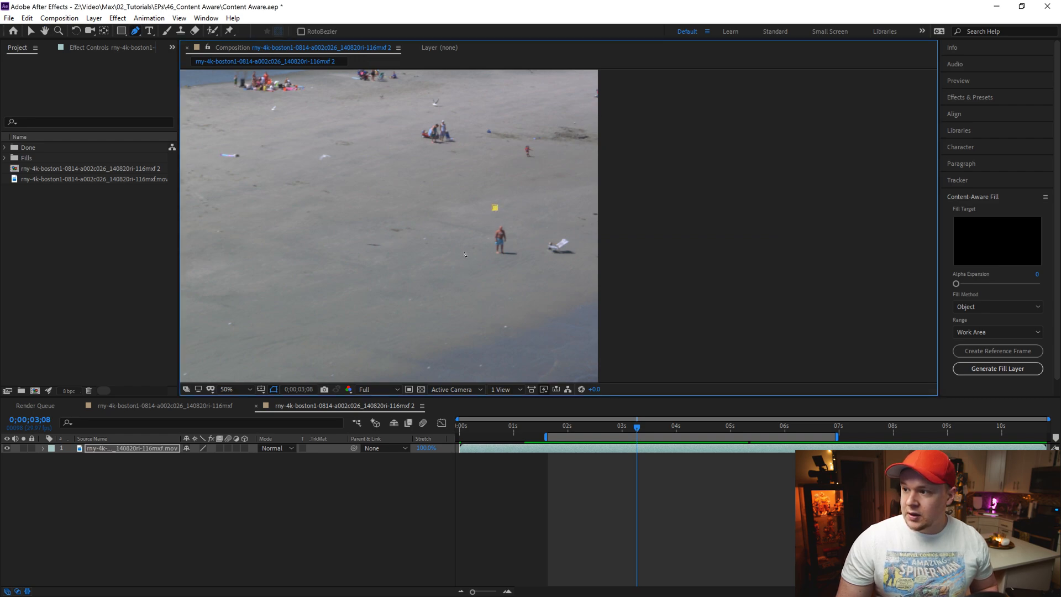
pyautogui.moveTo(469, 242); pyautogui.dragTo(477, 258)
pyautogui.click(490, 291)
pyautogui.click(513, 277)
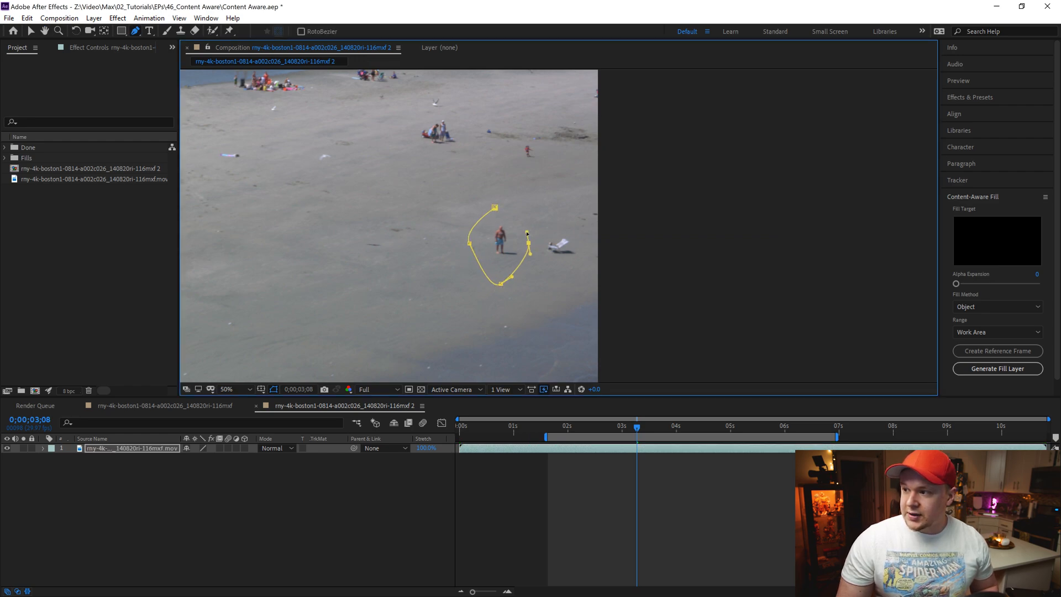
pyautogui.click(528, 242)
pyautogui.click(495, 207)
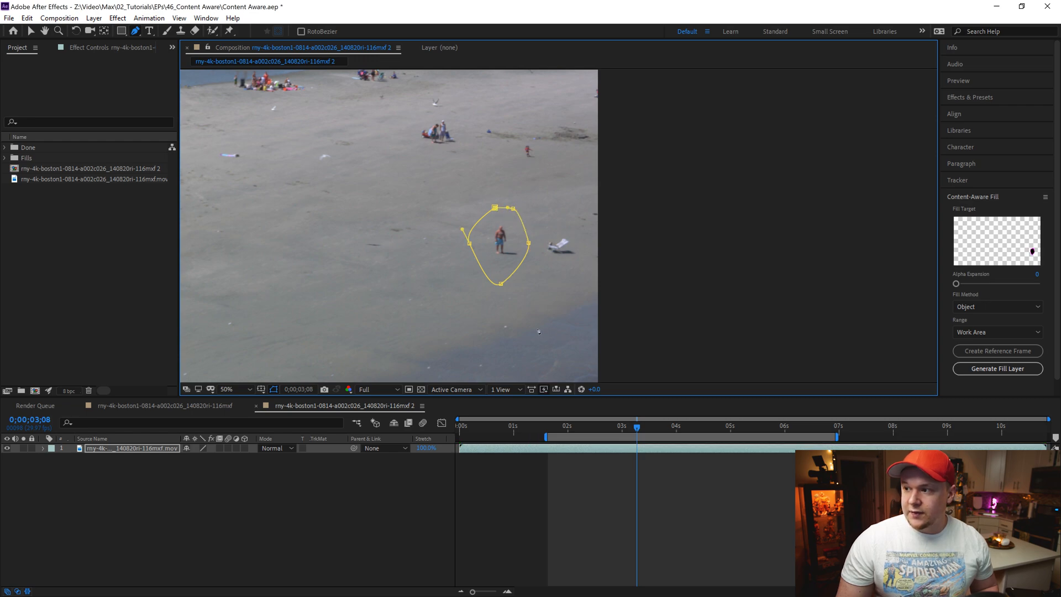
# Reveal Mask 1 under the layer's Masks and set its mode to None.
pyautogui.click(45, 449)
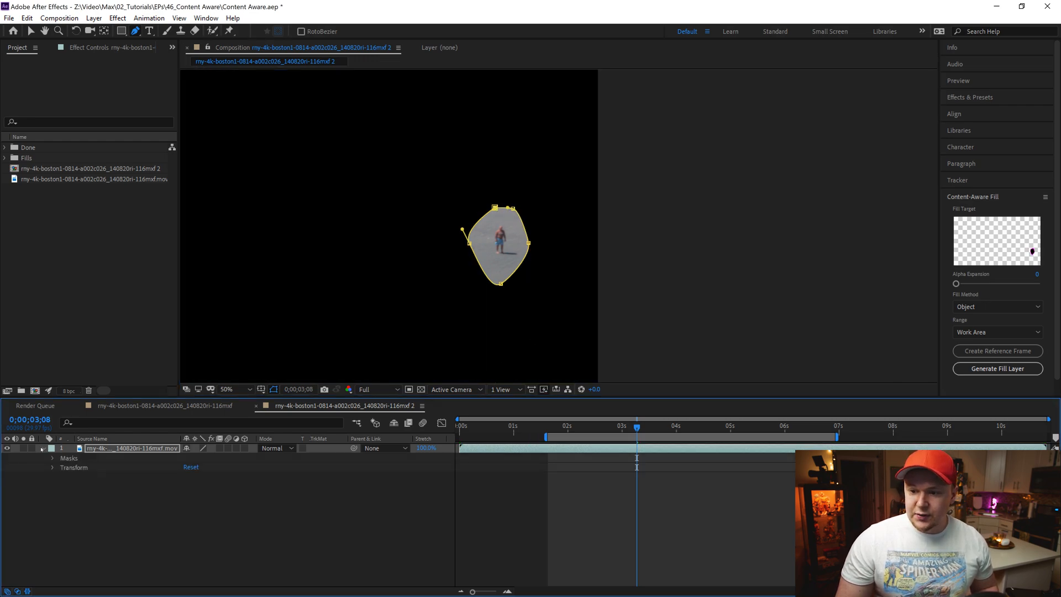
pyautogui.click(53, 458)
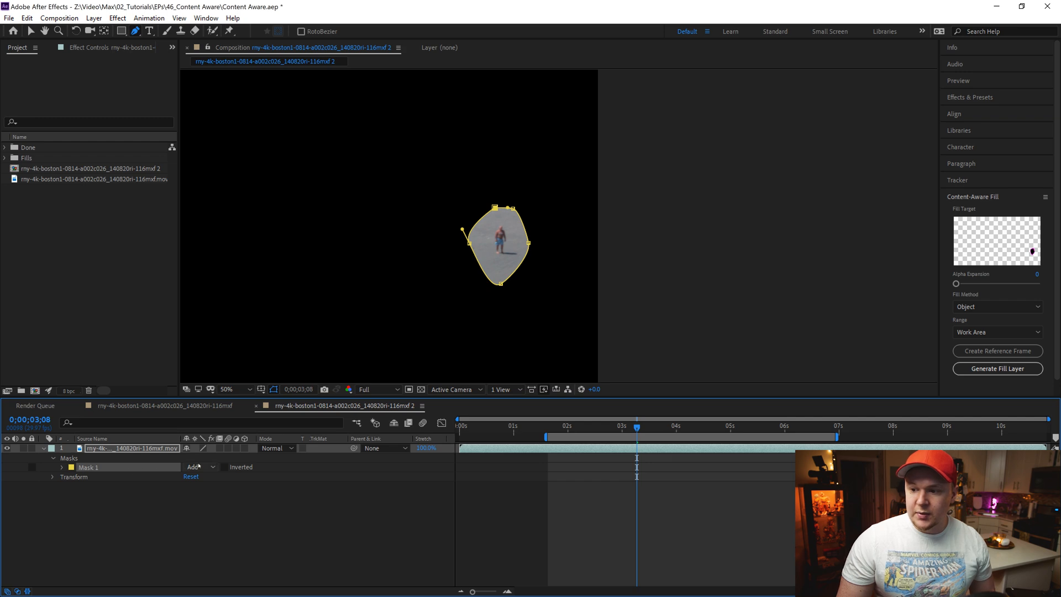
pyautogui.click(197, 467)
pyautogui.click(207, 479)
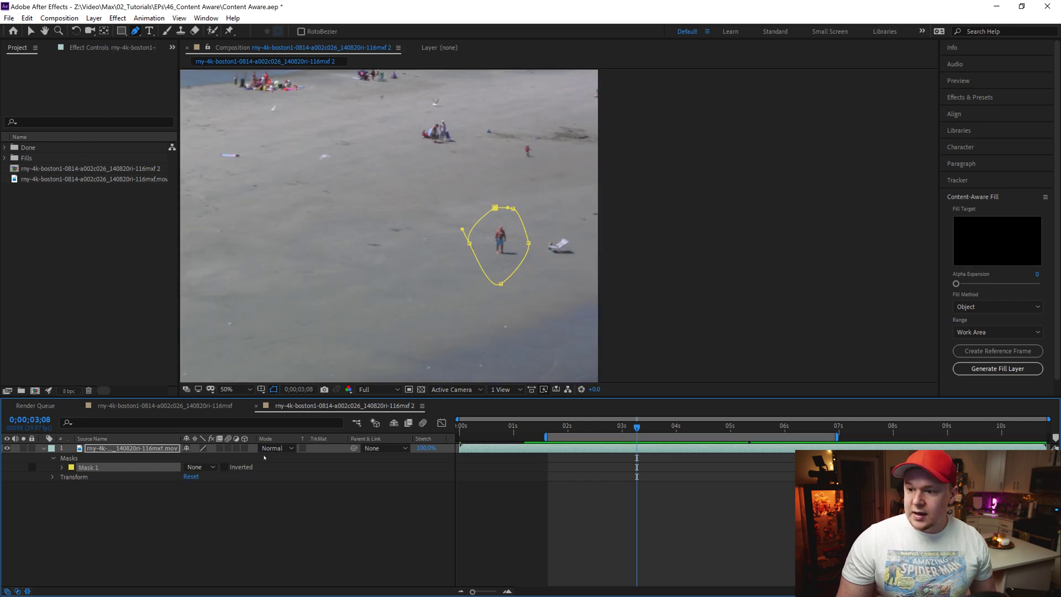
# Track Mask 1 forward via Track Mask so it follows the man, then scrub back to check.
pyautogui.rightClick(85, 467)
pyautogui.click(133, 473)
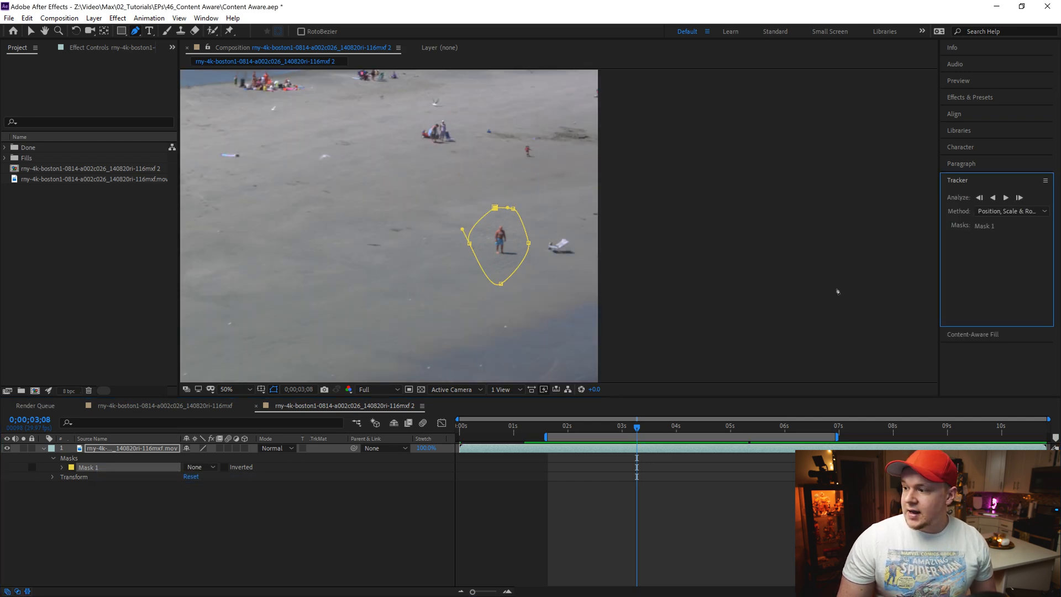
pyautogui.click(1005, 198)
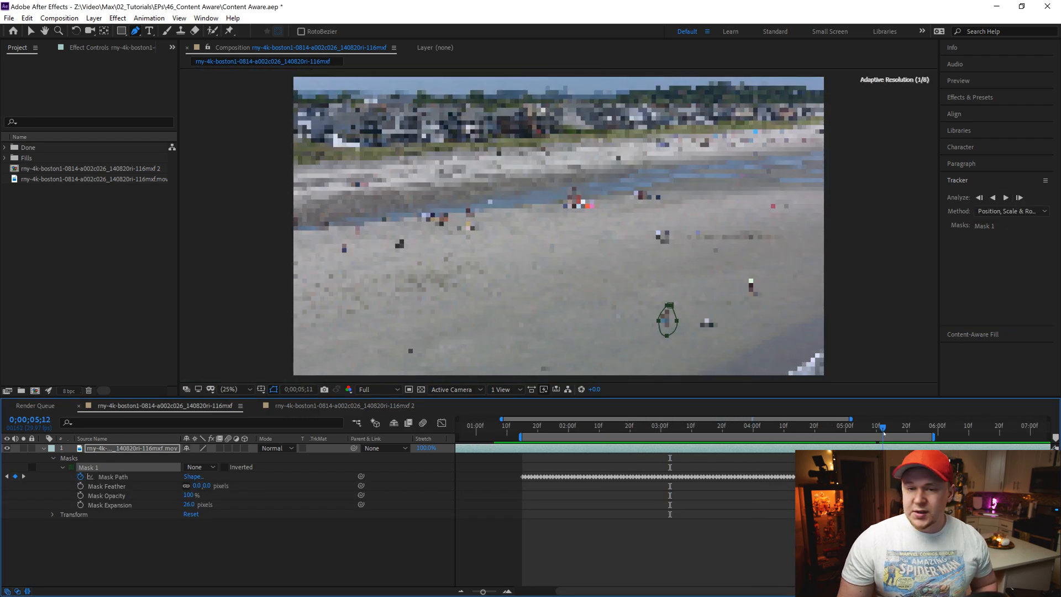
pyautogui.moveTo(780, 426)
pyautogui.mouseDown()
pyautogui.moveTo(618, 425)
pyautogui.moveTo(787, 425)
pyautogui.mouseUp()
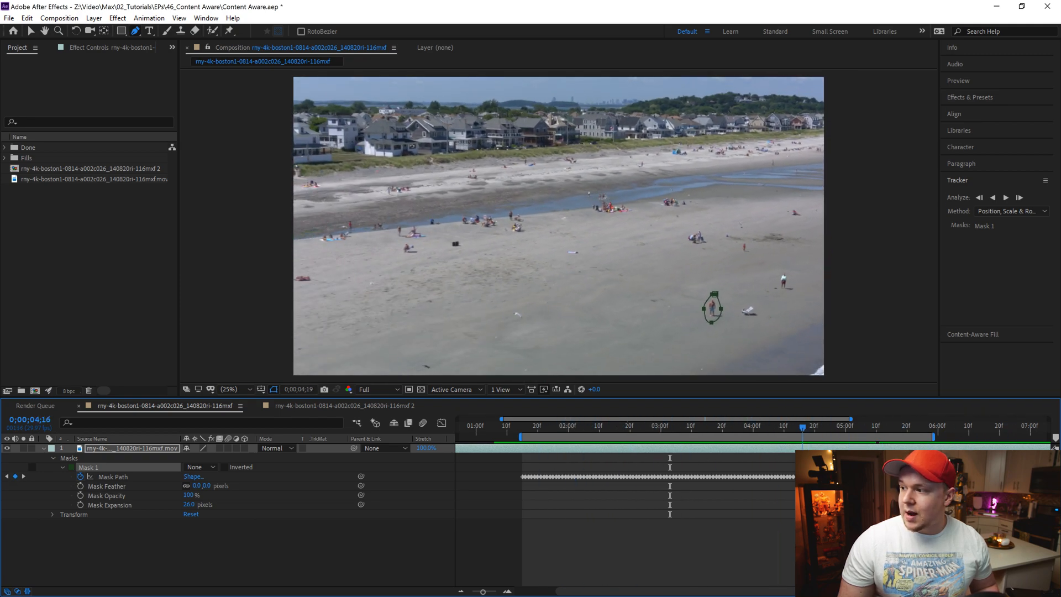
# Set Mask 1 mode to Subtract and bring up the Content-Aware Fill panel.
pyautogui.click(199, 467)
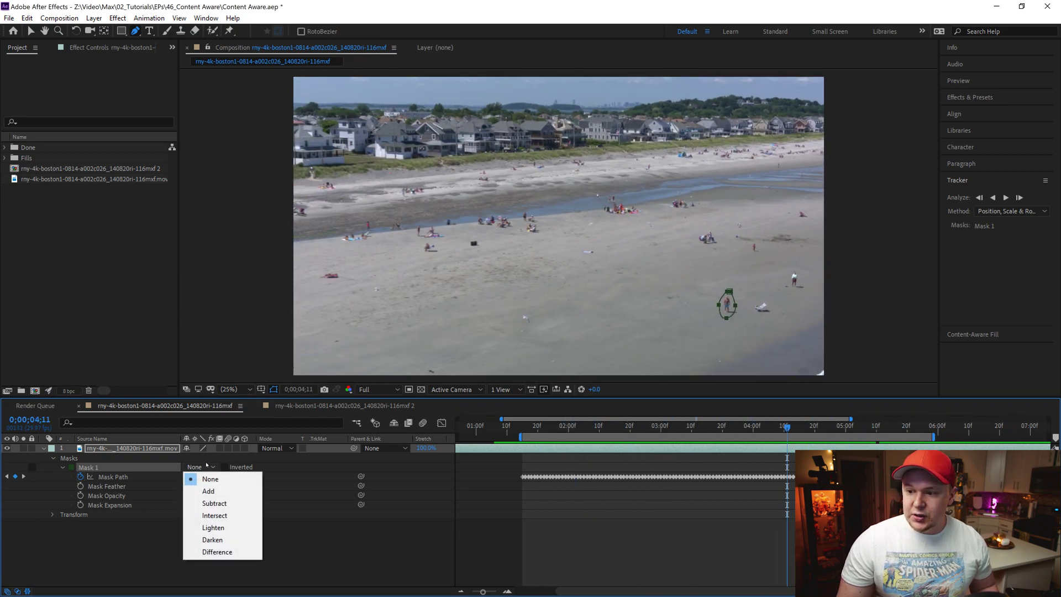
pyautogui.click(211, 500)
pyautogui.click(995, 274)
pyautogui.click(972, 334)
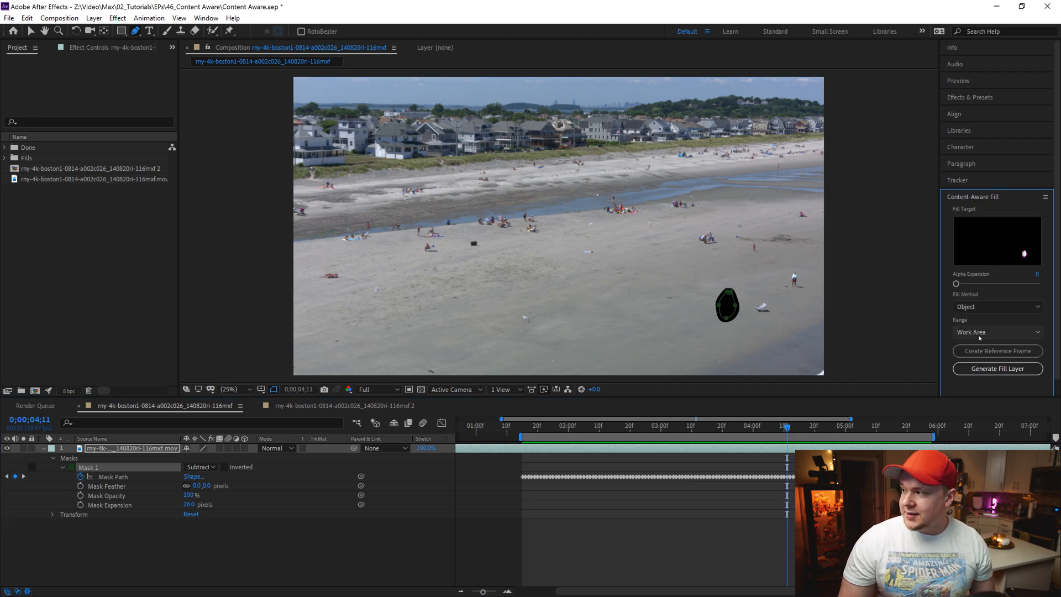
pyautogui.click(205, 18)
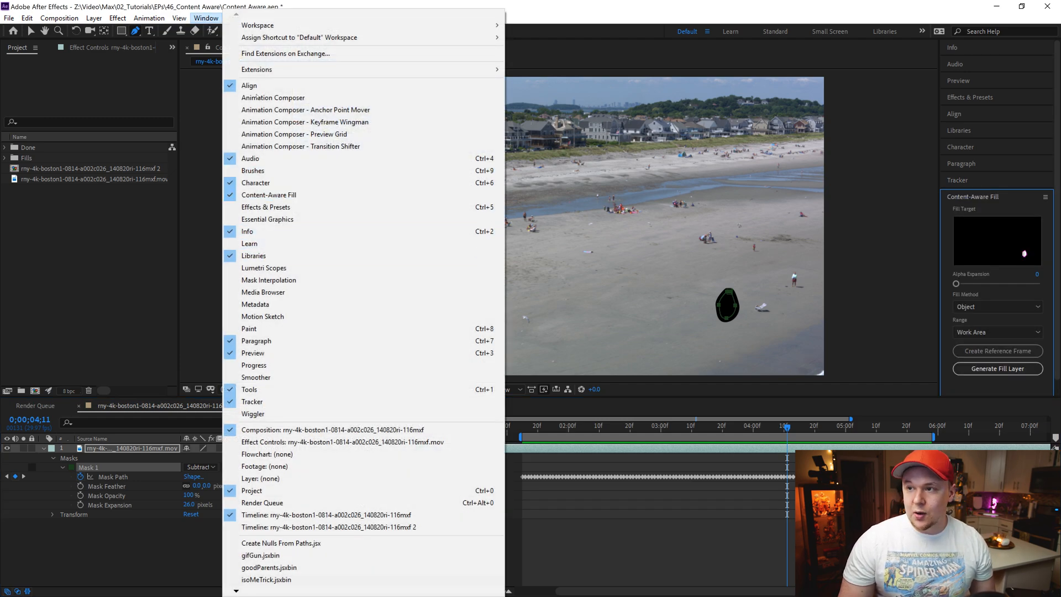
pyautogui.press('Escape')
# Keep Fill Method as Object and generate the fill layer for the masked man.
pyautogui.click(980, 309)
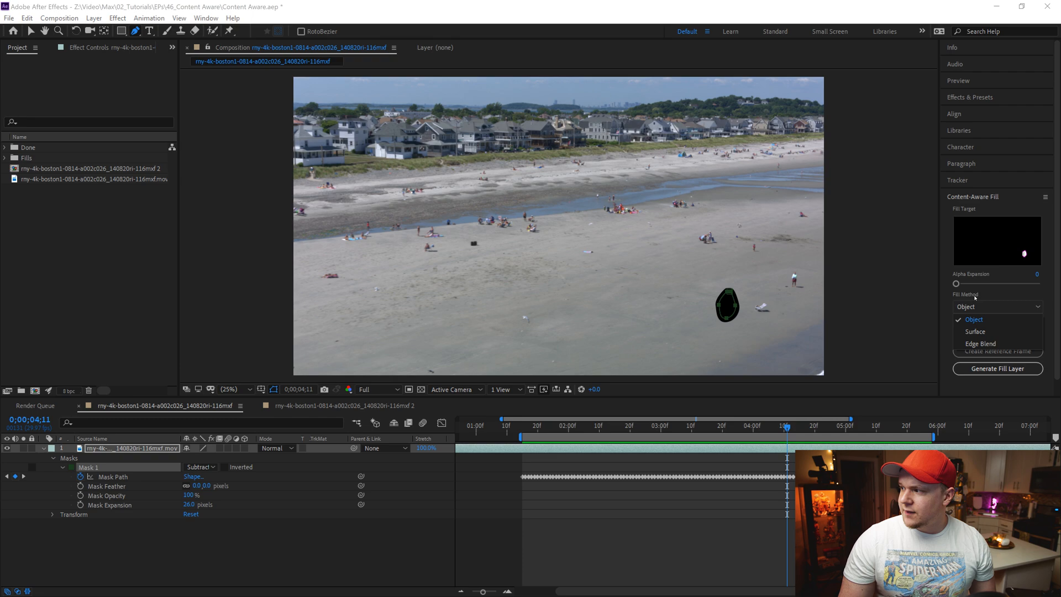
pyautogui.click(978, 319)
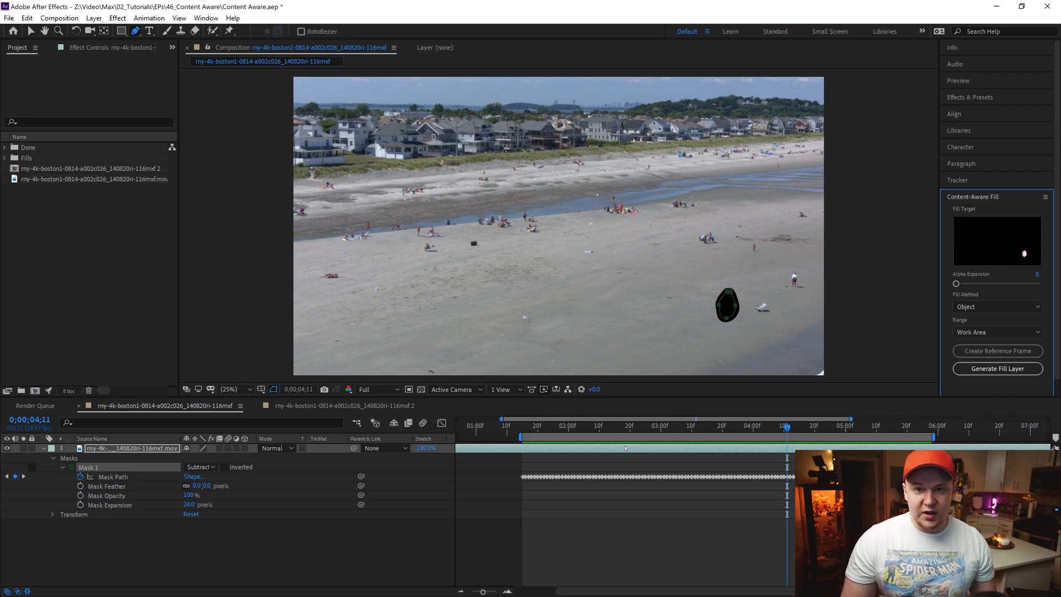
pyautogui.click(997, 368)
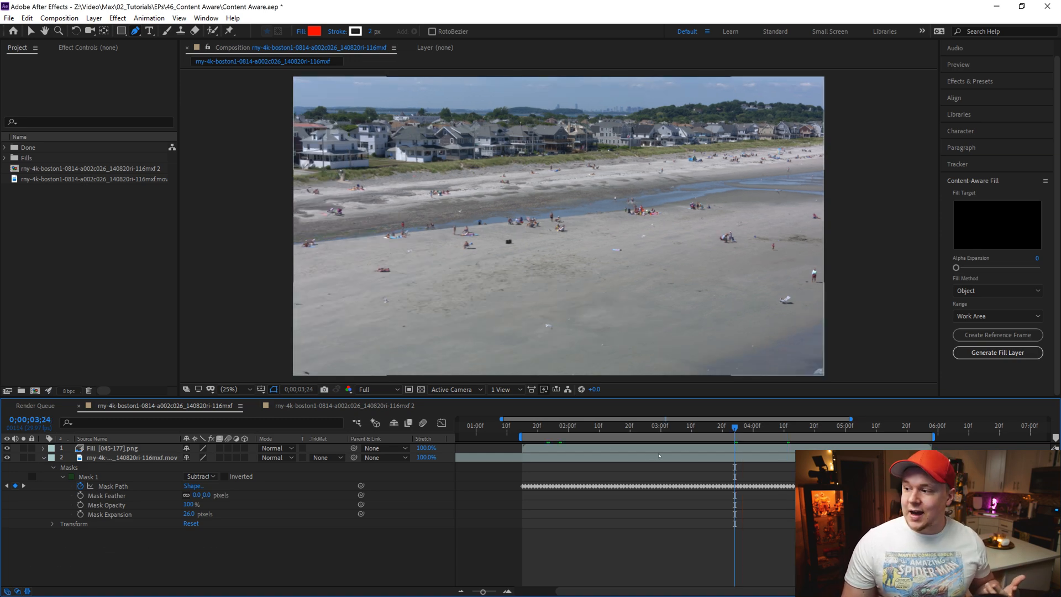
# Select the Fill layer, solo it briefly, then preview playback to review the removal.
pyautogui.click(604, 448)
pyautogui.click(782, 425)
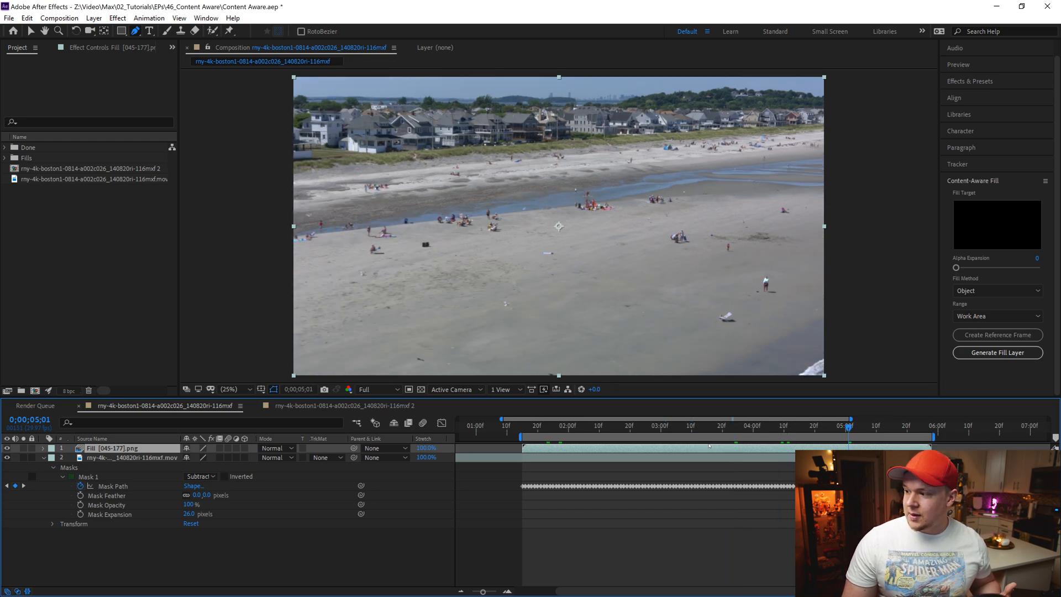
pyautogui.click(24, 449)
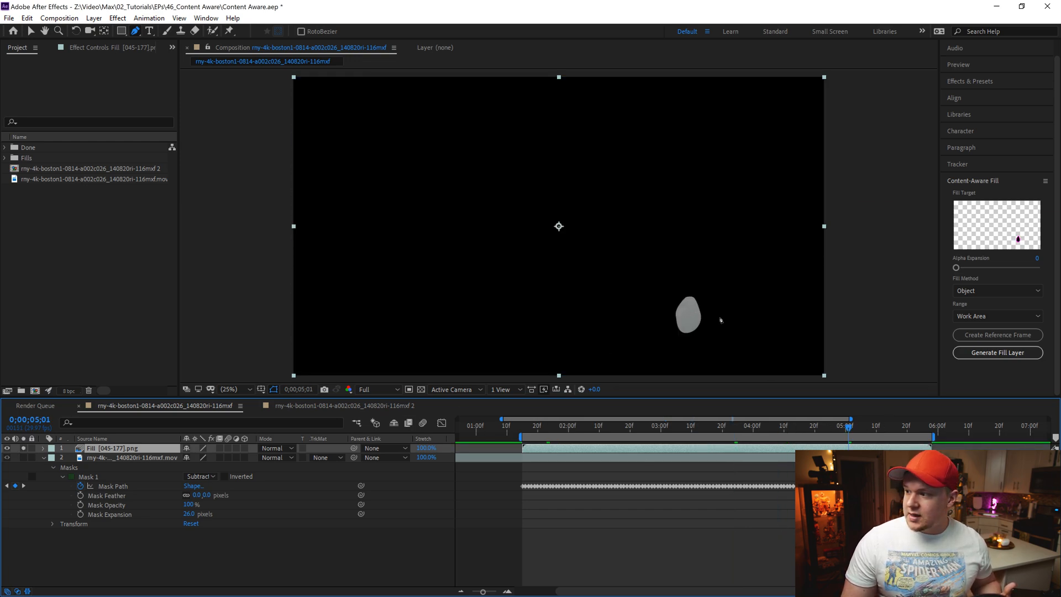
pyautogui.click(24, 448)
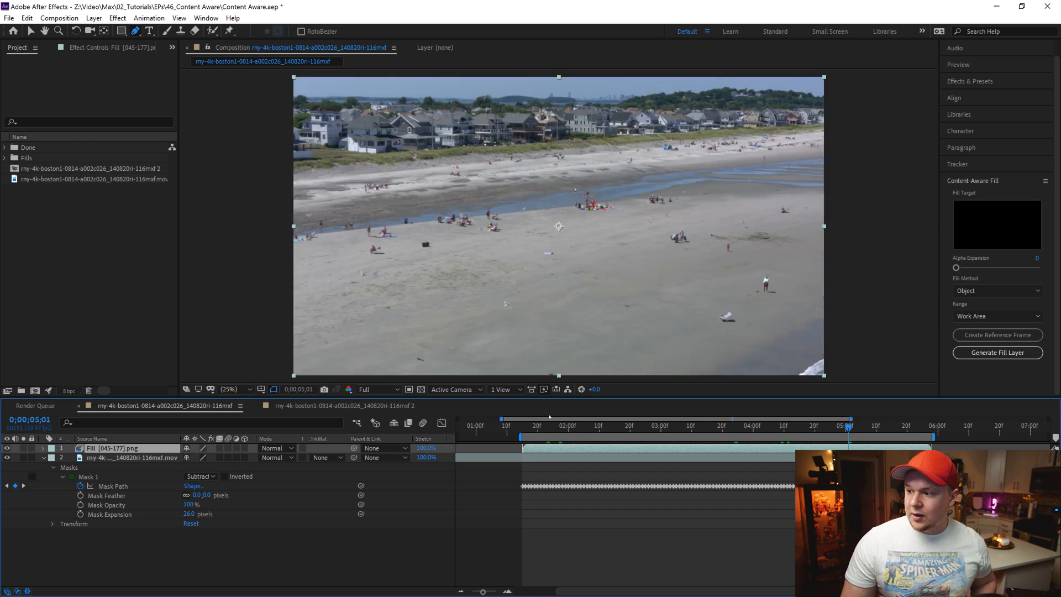
pyautogui.press('space')
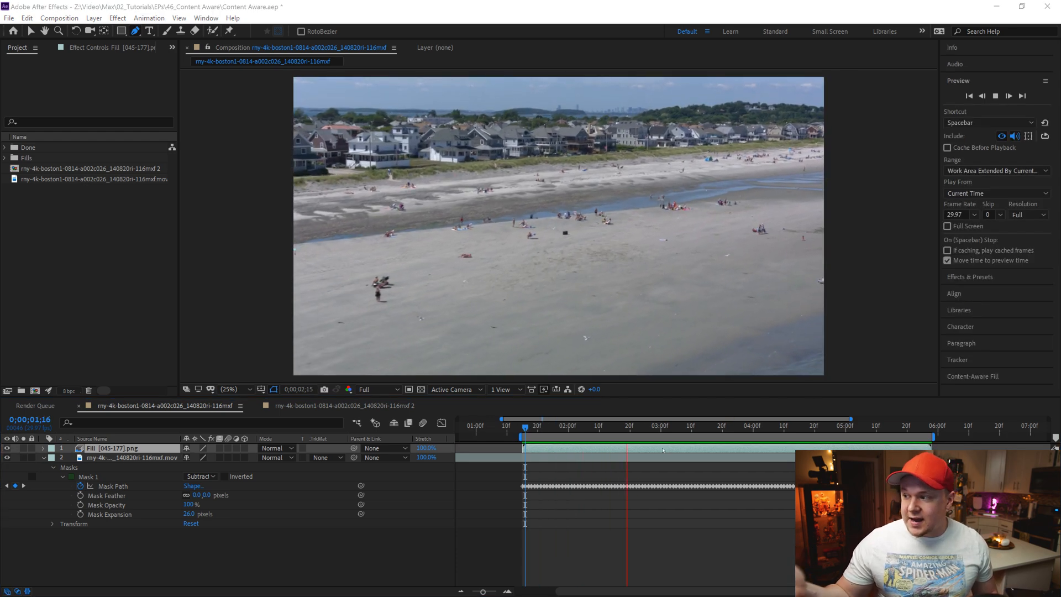